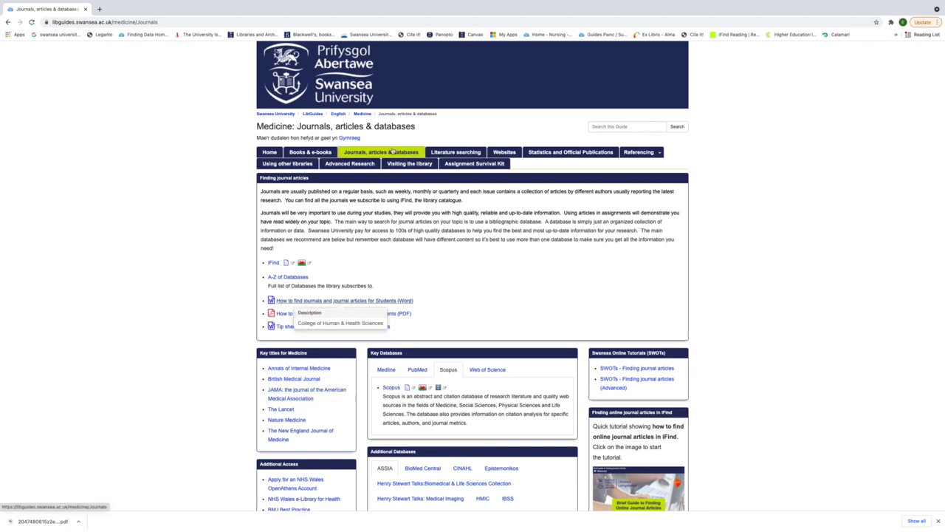
Open the Scopus database from the Key Databases section of the Medicine journals guide
{"action": "scroll", "coordinate": [435, 236], "scroll_direction": "down", "scroll_amount": 2}
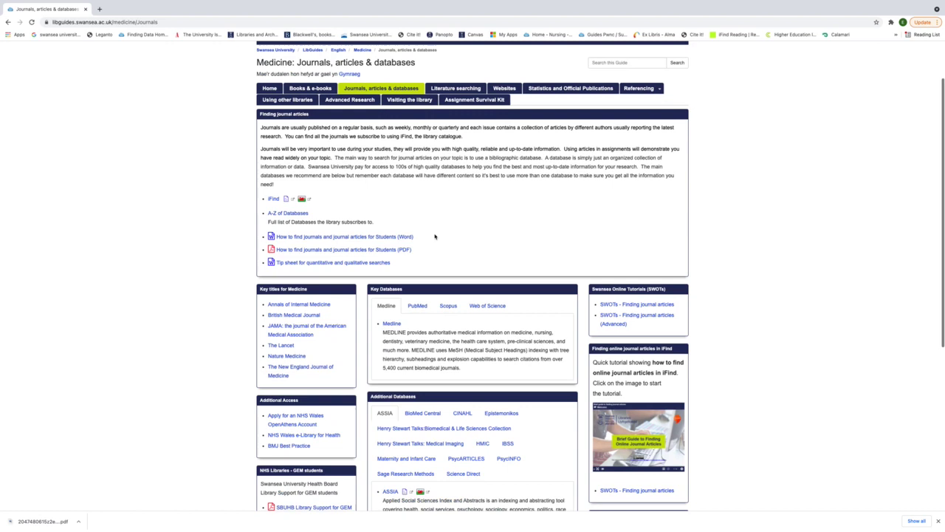
{"action": "left_click", "coordinate": [448, 286]}
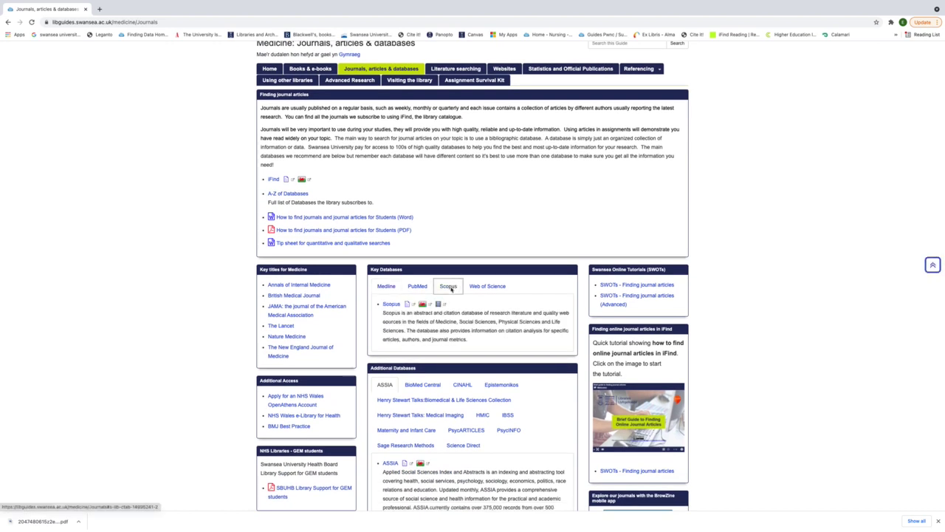
{"action": "left_click", "coordinate": [395, 307]}
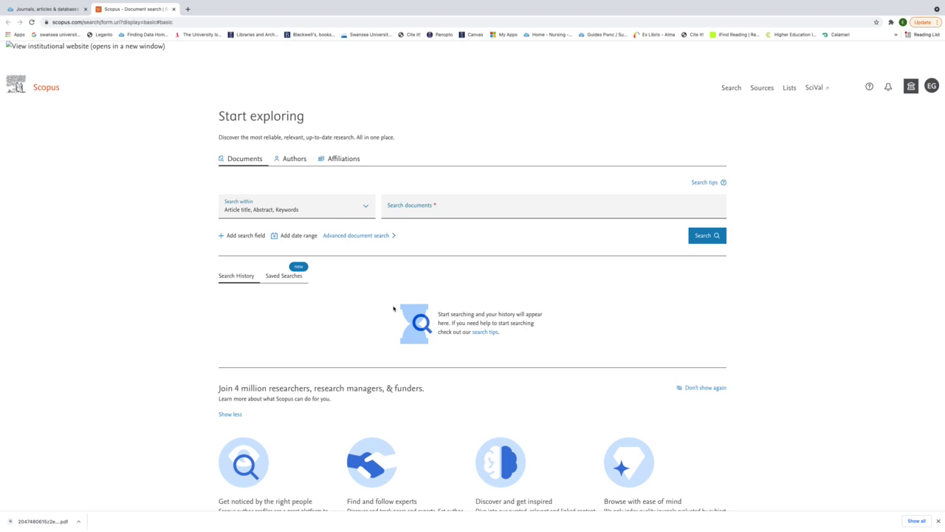
Enter the first concept, cats or kitten* or feline*, as the document search terms within article title, abstract and keywords
{"action": "left_click", "coordinate": [410, 215]}
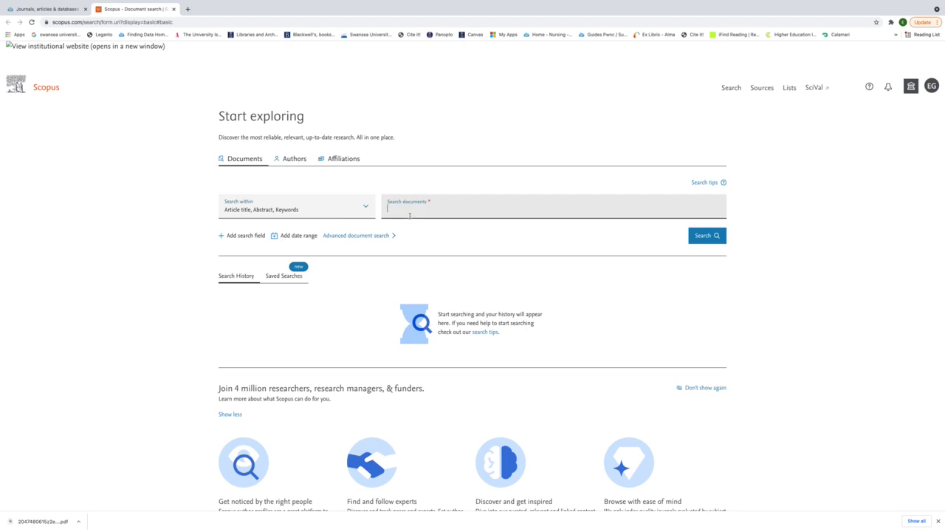
{"action": "type", "text": "cats or k"}
{"action": "type", "text": "itten"}
{"action": "type", "text": "*s"}
{"action": "type", "text": " o"}
{"action": "type", "text": "r feline*"}
Add a second search field joined by AND, enter "pet food*" or kibble or"dry food*", and run the search
{"action": "left_click", "coordinate": [222, 236]}
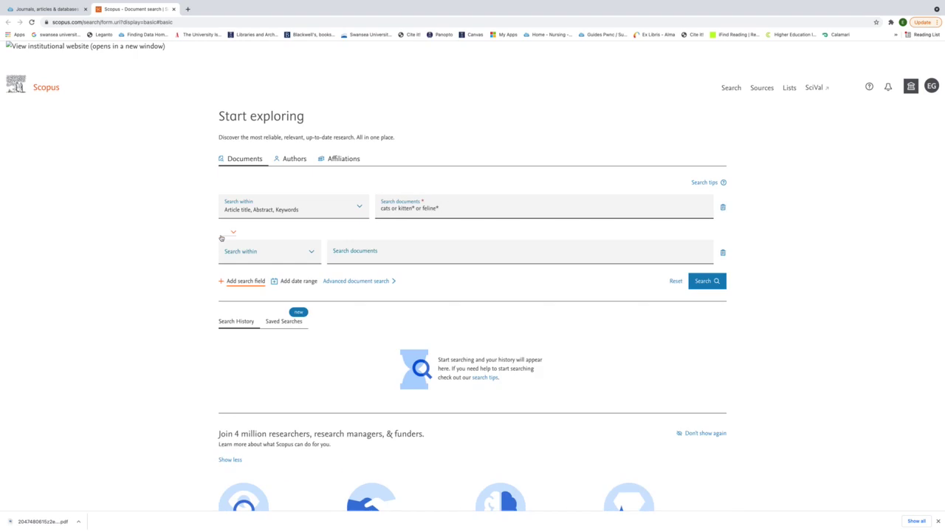
{"action": "left_click", "coordinate": [408, 255]}
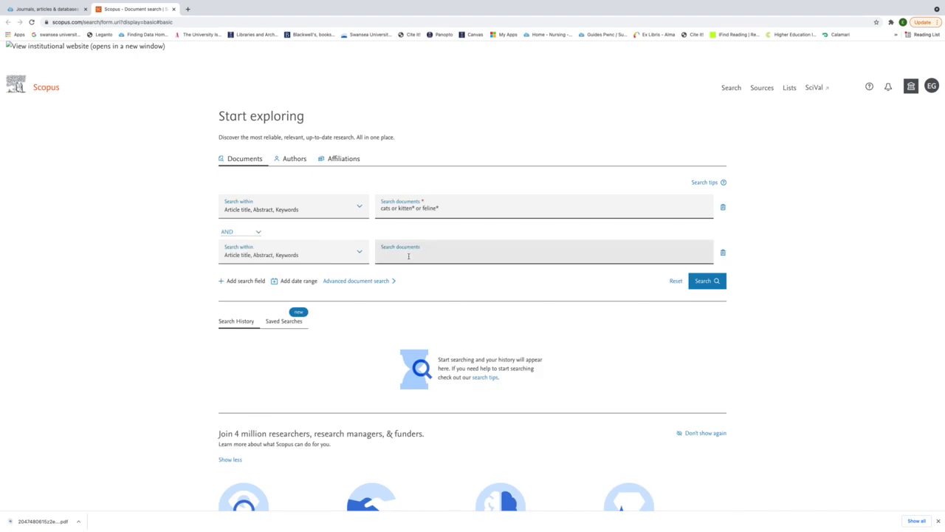
{"action": "type", "text": "\"pet food*\" or kibble or\"dry food*\""}
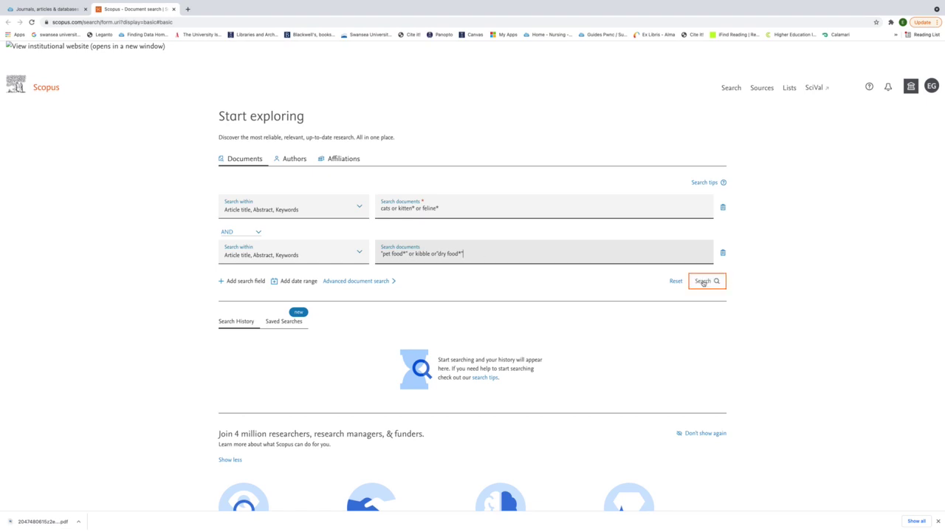
{"action": "left_click", "coordinate": [704, 281]}
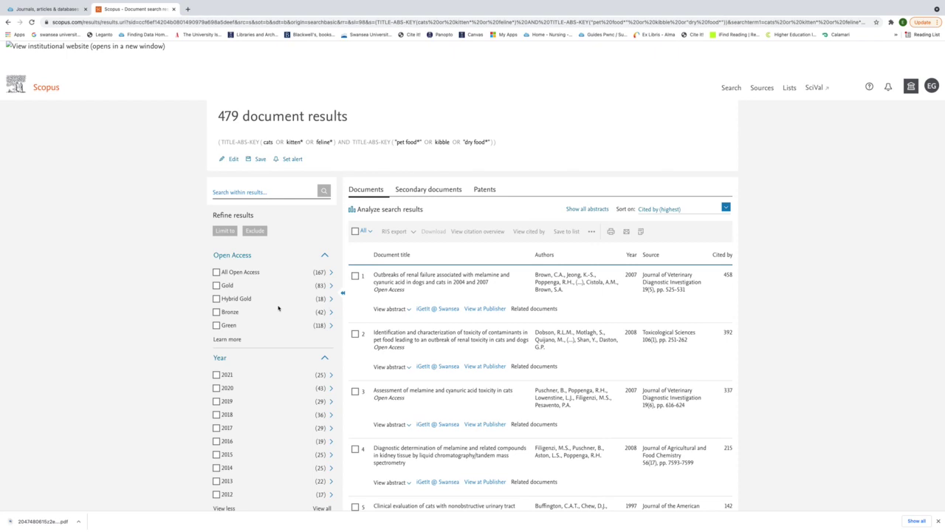
Look through the refine filters for the results and select English as the language
{"action": "scroll", "coordinate": [278, 309], "scroll_direction": "down", "scroll_amount": 3}
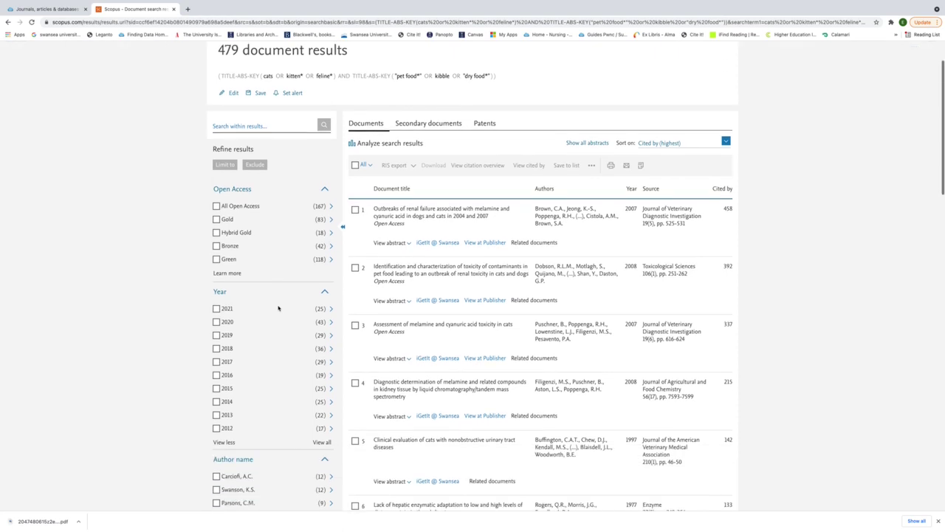
{"action": "scroll", "coordinate": [279, 308], "scroll_direction": "down", "scroll_amount": 7}
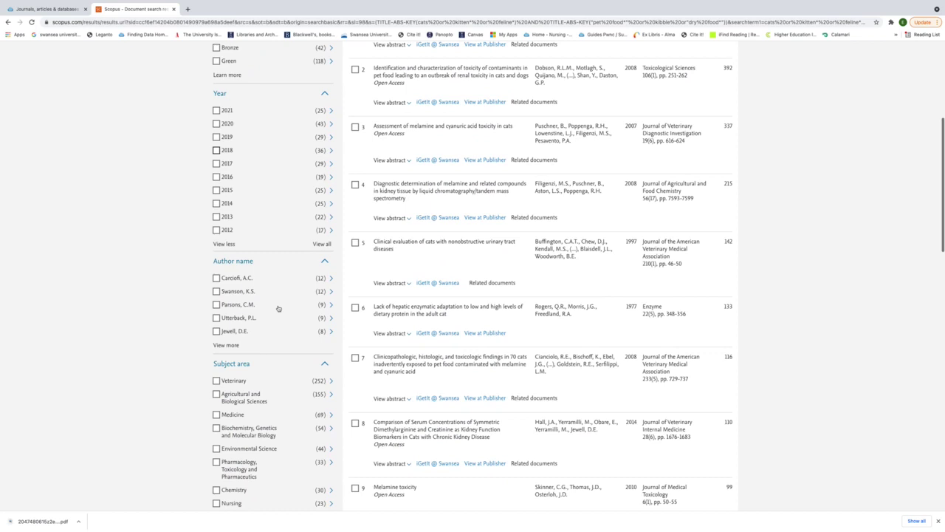
{"action": "scroll", "coordinate": [278, 309], "scroll_direction": "down", "scroll_amount": 6}
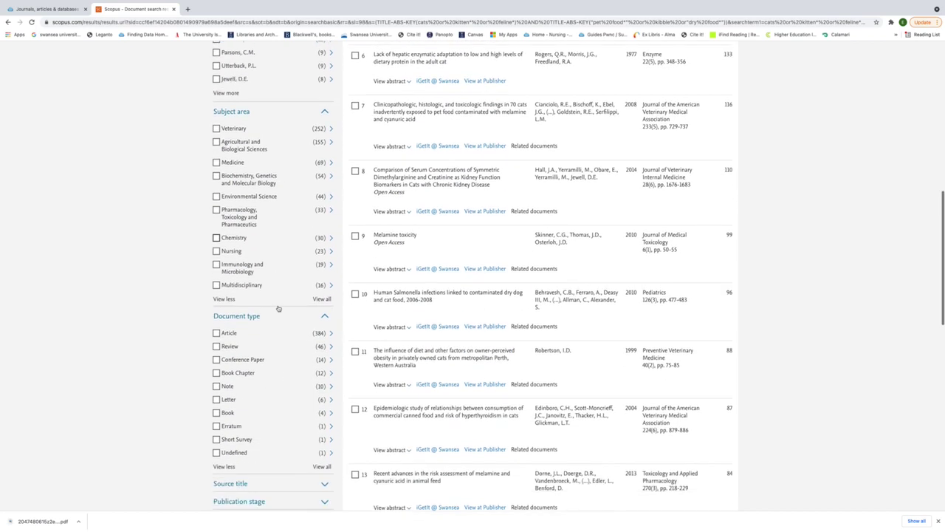
{"action": "scroll", "coordinate": [278, 309], "scroll_direction": "down", "scroll_amount": 5}
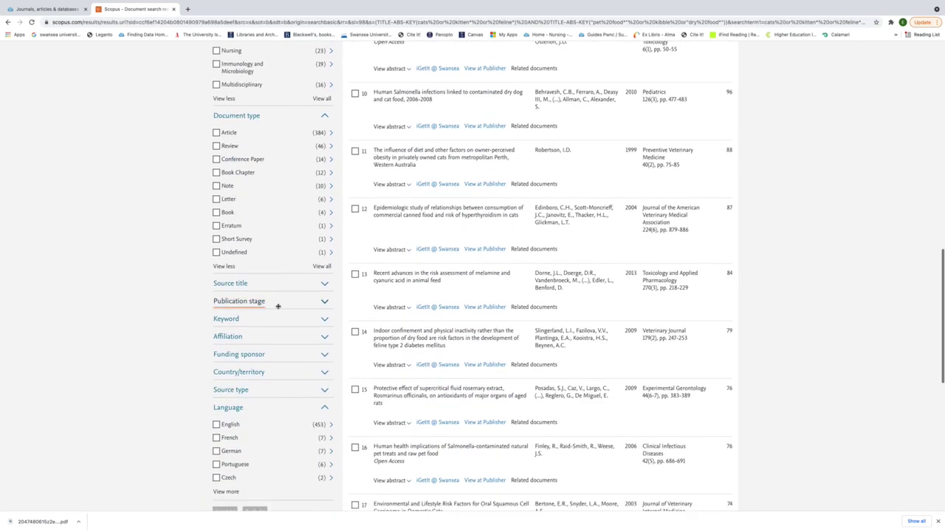
{"action": "scroll", "coordinate": [279, 305], "scroll_direction": "down", "scroll_amount": 1}
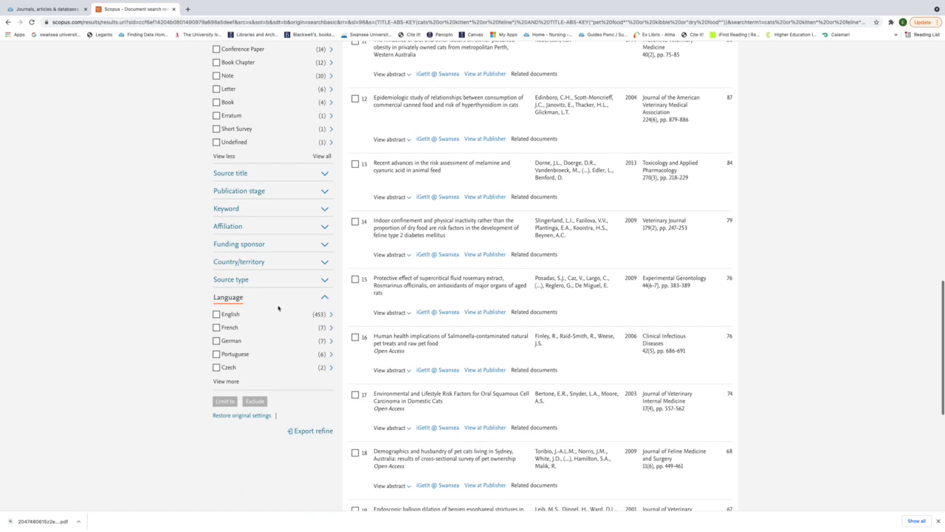
{"action": "left_click", "coordinate": [216, 315]}
Select Article as the document type and Veterinary as the subject area in the result filters
{"action": "scroll", "coordinate": [263, 303], "scroll_direction": "up", "scroll_amount": 5}
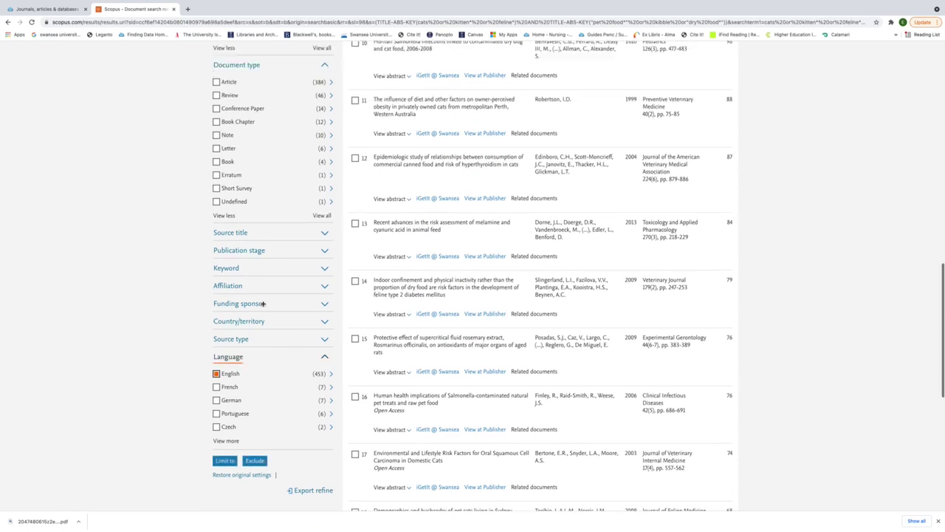
{"action": "scroll", "coordinate": [236, 258], "scroll_direction": "down", "scroll_amount": 1}
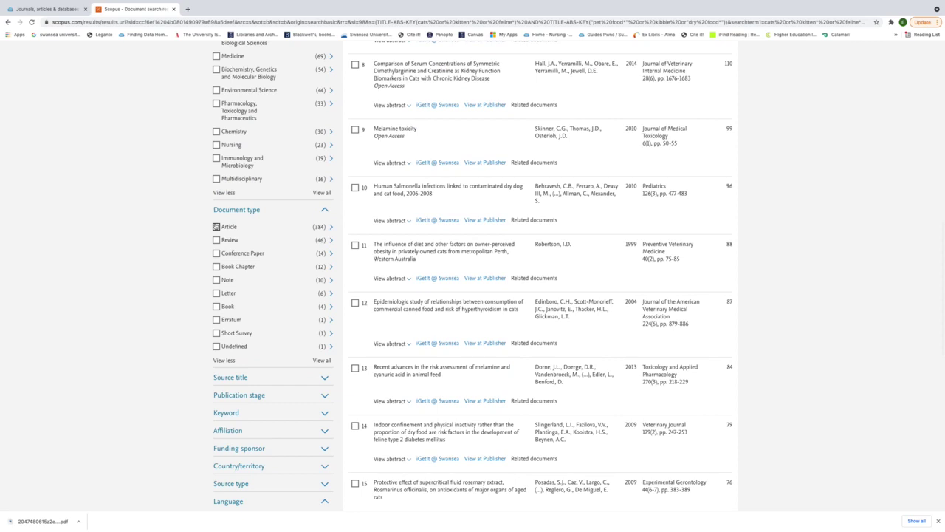
{"action": "left_click", "coordinate": [217, 226]}
{"action": "scroll", "coordinate": [260, 243], "scroll_direction": "up", "scroll_amount": 4}
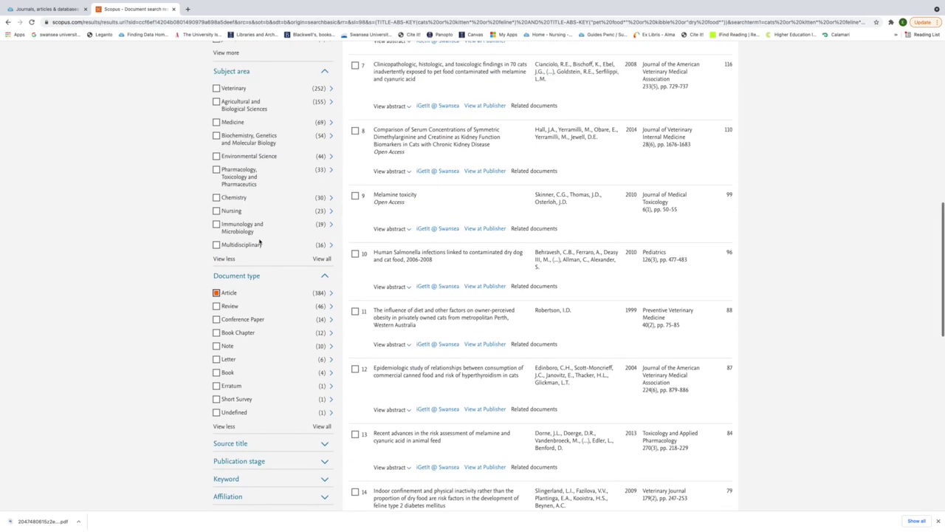
{"action": "scroll", "coordinate": [259, 242], "scroll_direction": "up", "scroll_amount": 3}
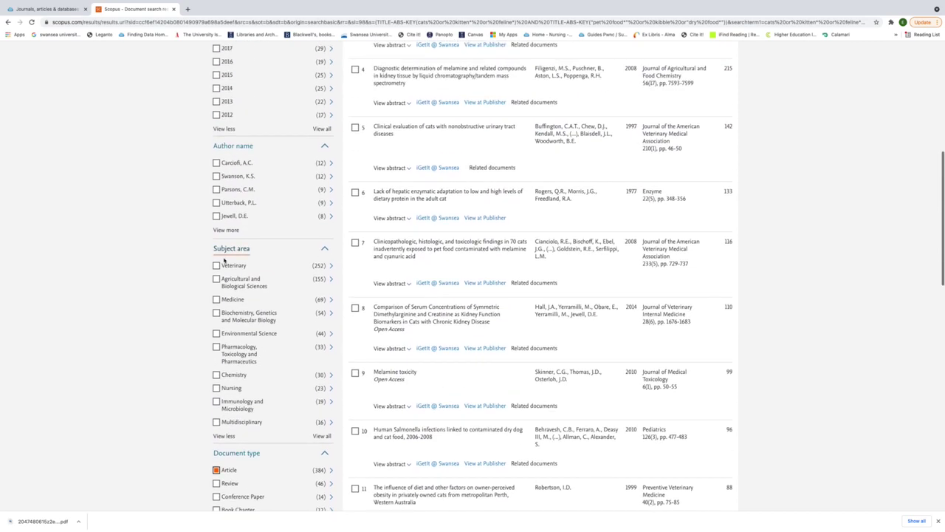
{"action": "left_click", "coordinate": [216, 267]}
Select the publication years 2021, 2020, 2019 and 2018, and limit the results to all selected filters
{"action": "scroll", "coordinate": [236, 267], "scroll_direction": "up", "scroll_amount": 3}
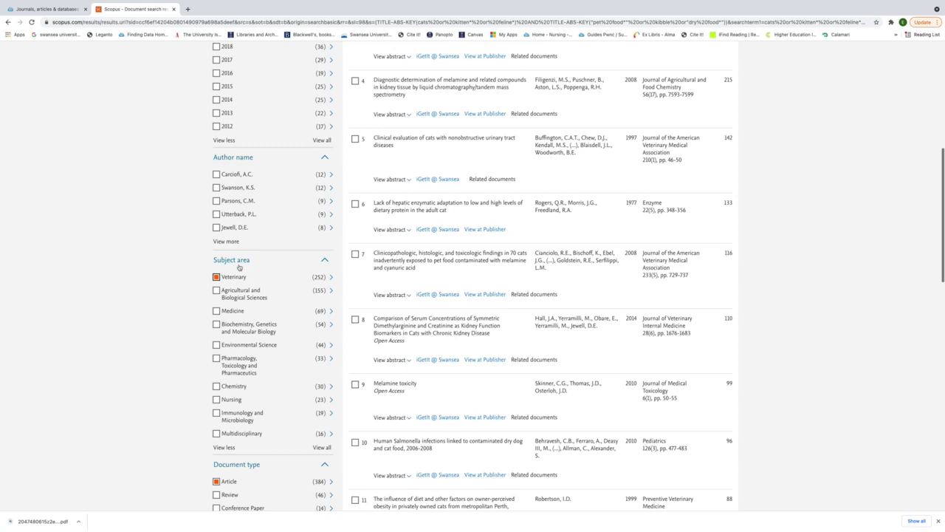
{"action": "scroll", "coordinate": [239, 268], "scroll_direction": "up", "scroll_amount": 3}
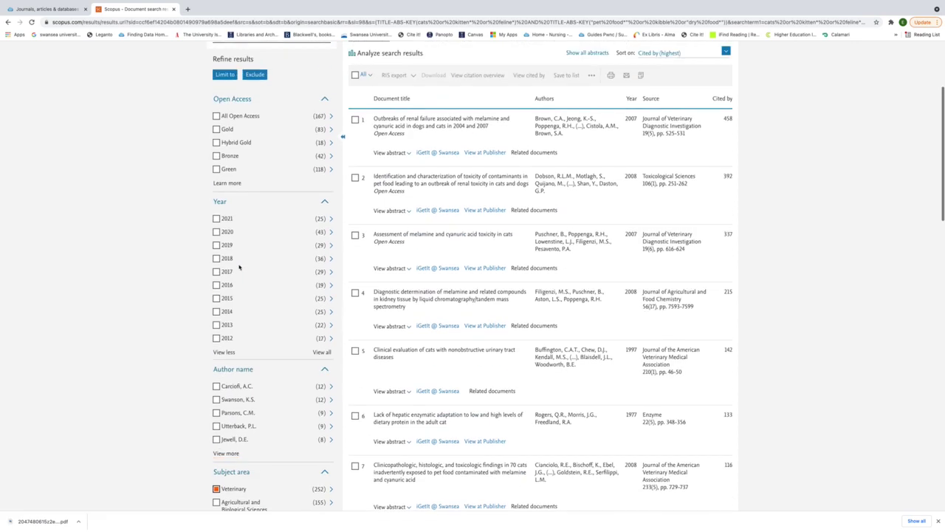
{"action": "left_click", "coordinate": [215, 231]}
{"action": "left_click", "coordinate": [216, 218]}
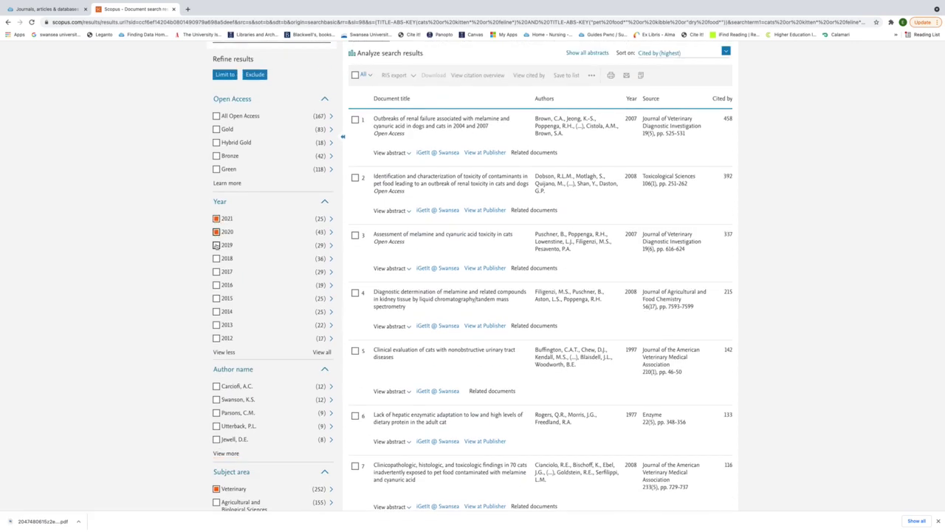
{"action": "left_click", "coordinate": [215, 244]}
{"action": "left_click", "coordinate": [216, 259]}
{"action": "left_click", "coordinate": [225, 74]}
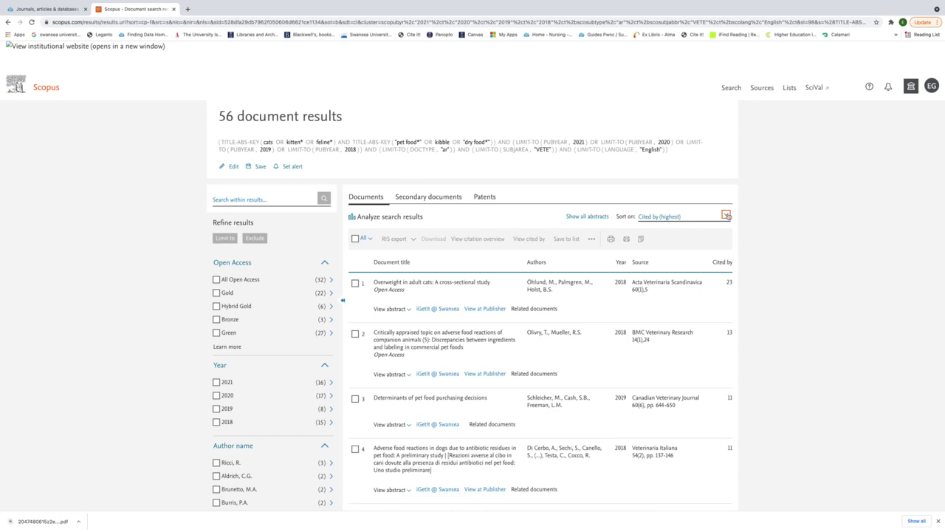
Check the available sort orders for the filtered results, keeping Cited by (highest)
{"action": "left_click", "coordinate": [726, 215]}
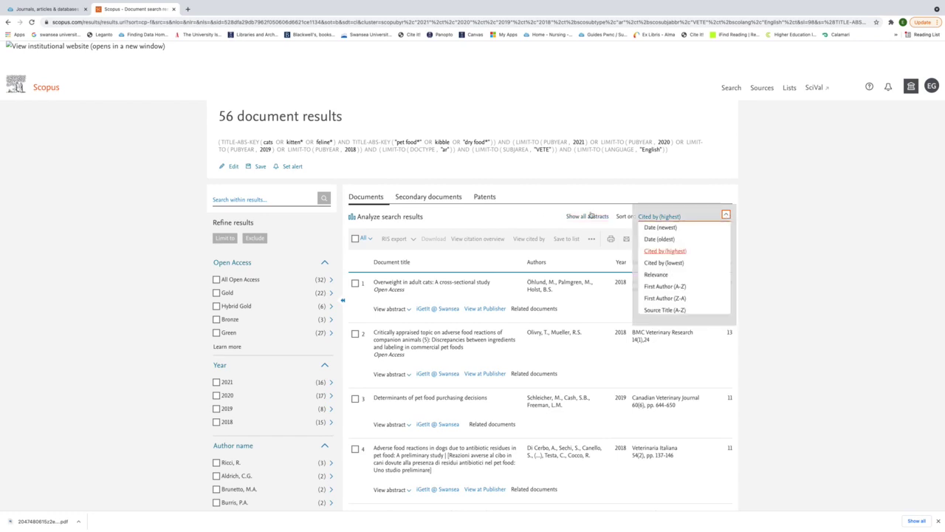
{"action": "left_click", "coordinate": [533, 218]}
Open the second result, on ingredient and labeling discrepancies in commercial pet foods, and examine its abstract, keywords and references
{"action": "scroll", "coordinate": [534, 229], "scroll_direction": "down", "scroll_amount": 2}
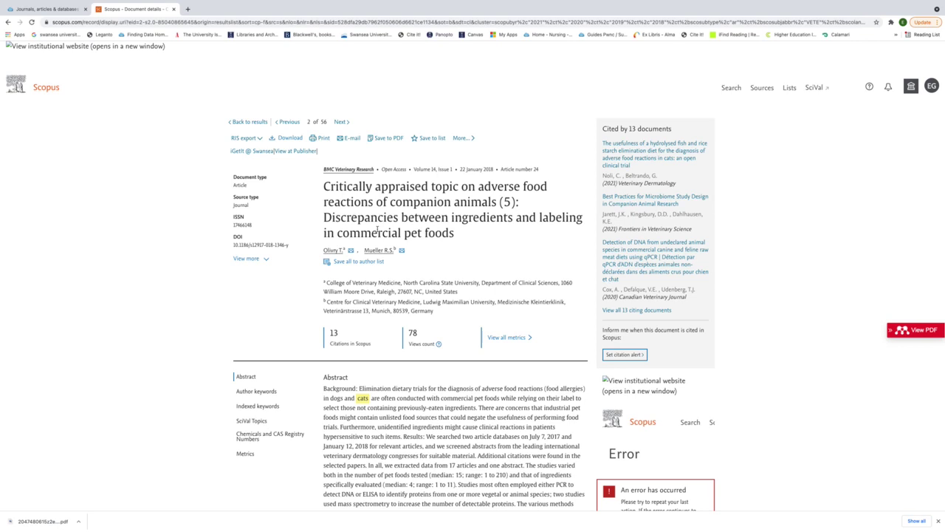
{"action": "scroll", "coordinate": [477, 325], "scroll_direction": "down", "scroll_amount": 1}
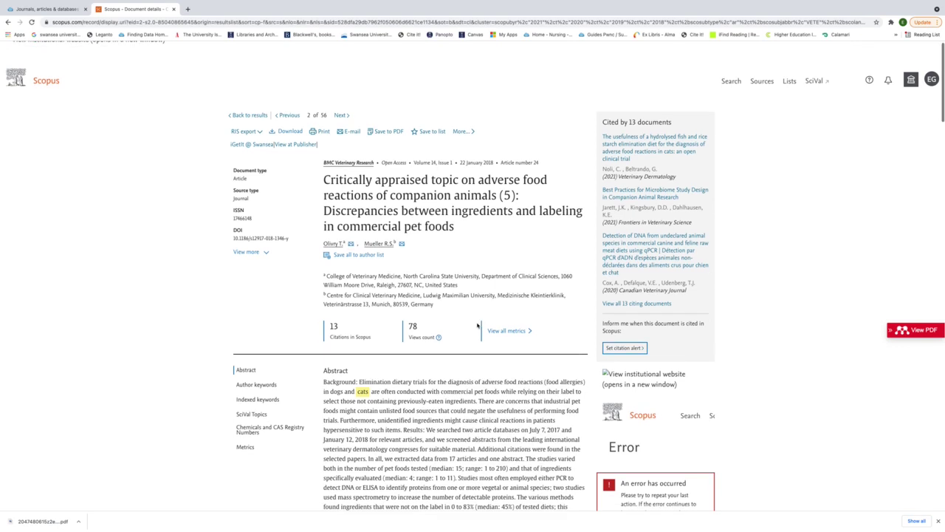
{"action": "scroll", "coordinate": [477, 325], "scroll_direction": "down", "scroll_amount": 5}
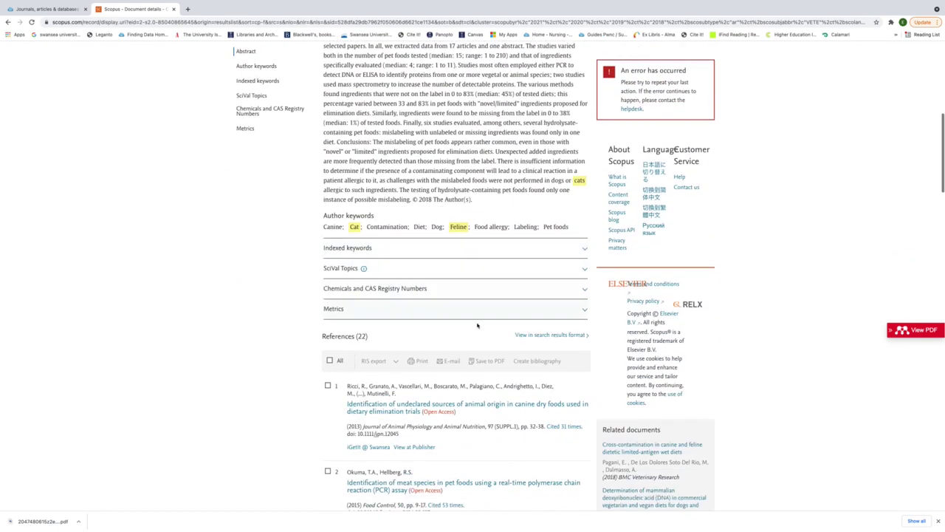
{"action": "scroll", "coordinate": [477, 325], "scroll_direction": "down", "scroll_amount": 1}
{"action": "scroll", "coordinate": [477, 325], "scroll_direction": "up", "scroll_amount": 2}
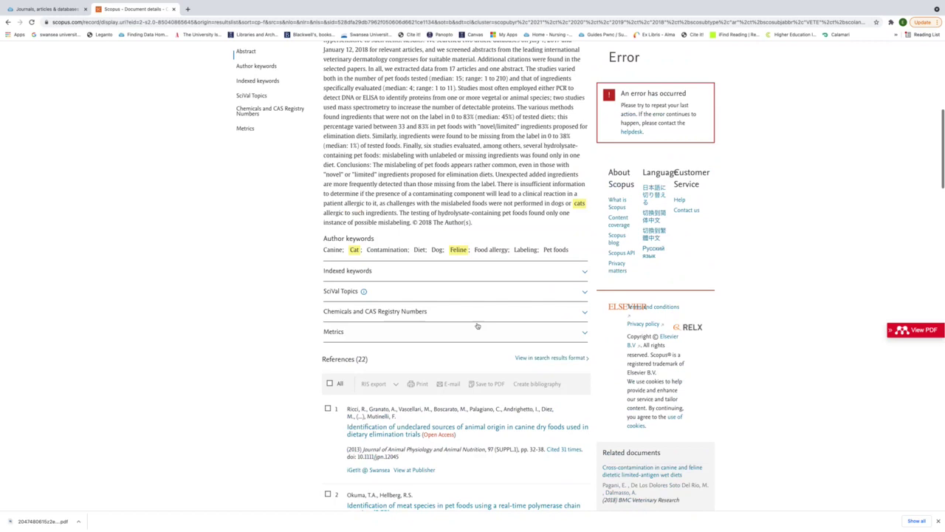
{"action": "scroll", "coordinate": [477, 325], "scroll_direction": "up", "scroll_amount": 3}
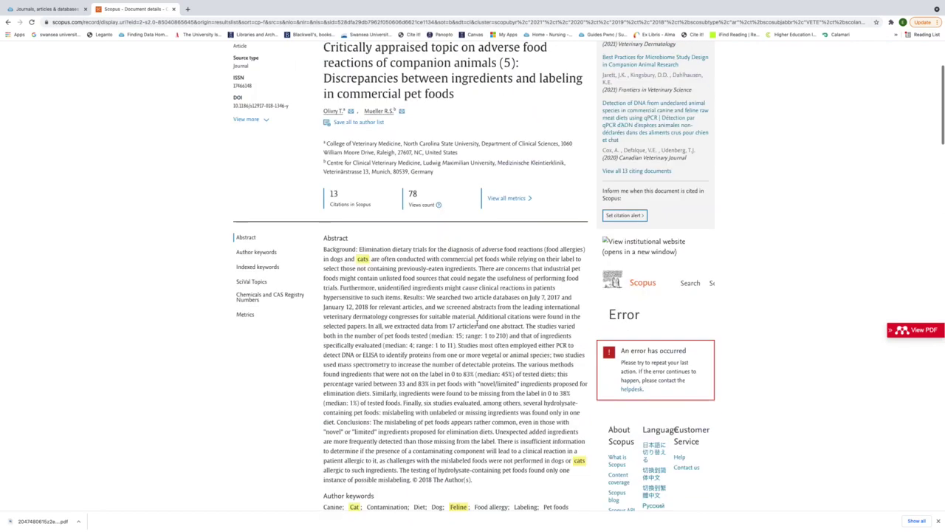
{"action": "scroll", "coordinate": [477, 325], "scroll_direction": "up", "scroll_amount": 2}
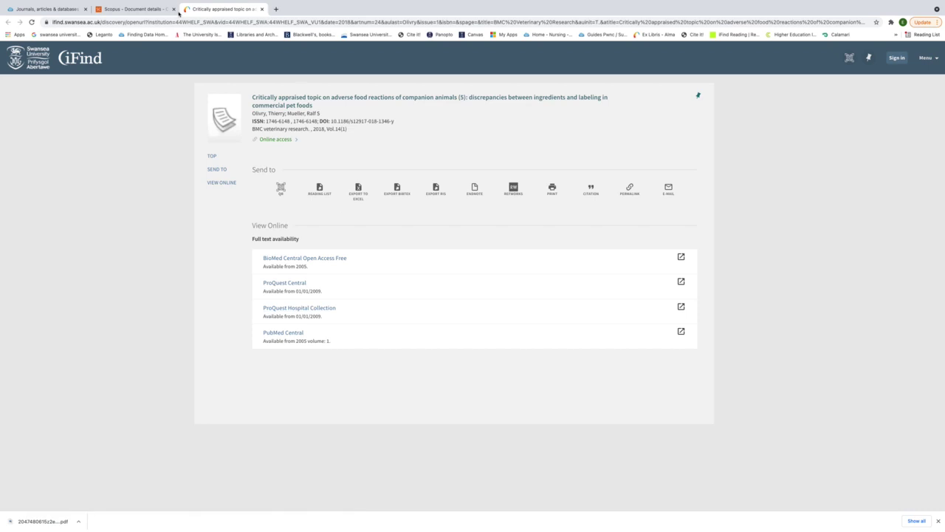
Return from the iFind full-text page to the Scopus record and go back to the document search form
{"action": "left_click", "coordinate": [142, 10]}
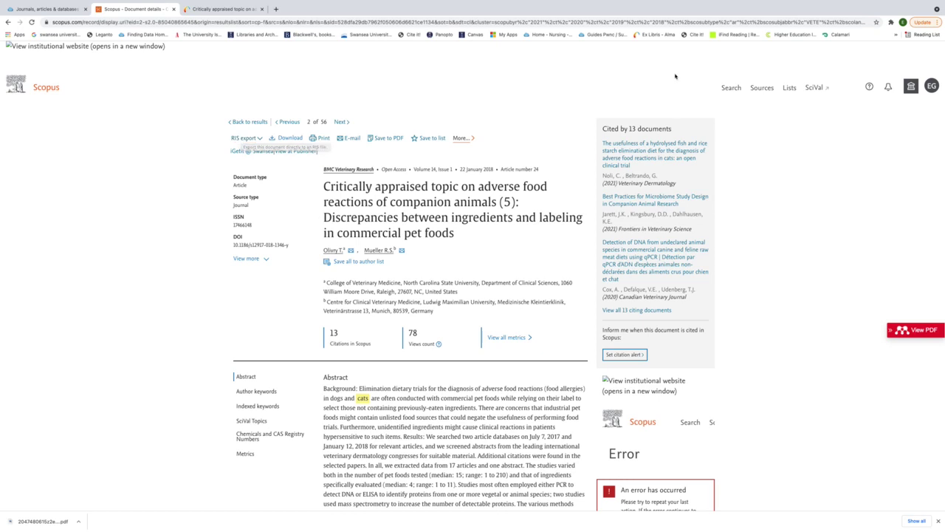
{"action": "left_click", "coordinate": [730, 88]}
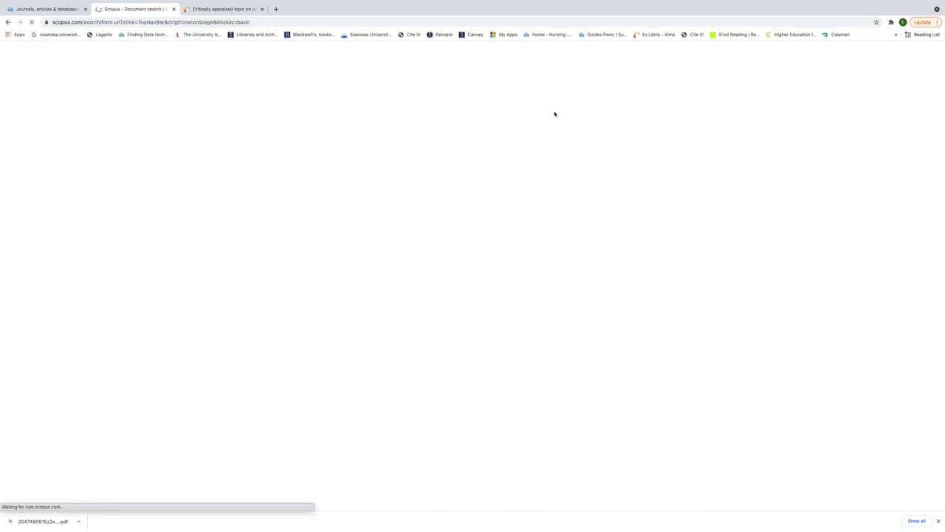